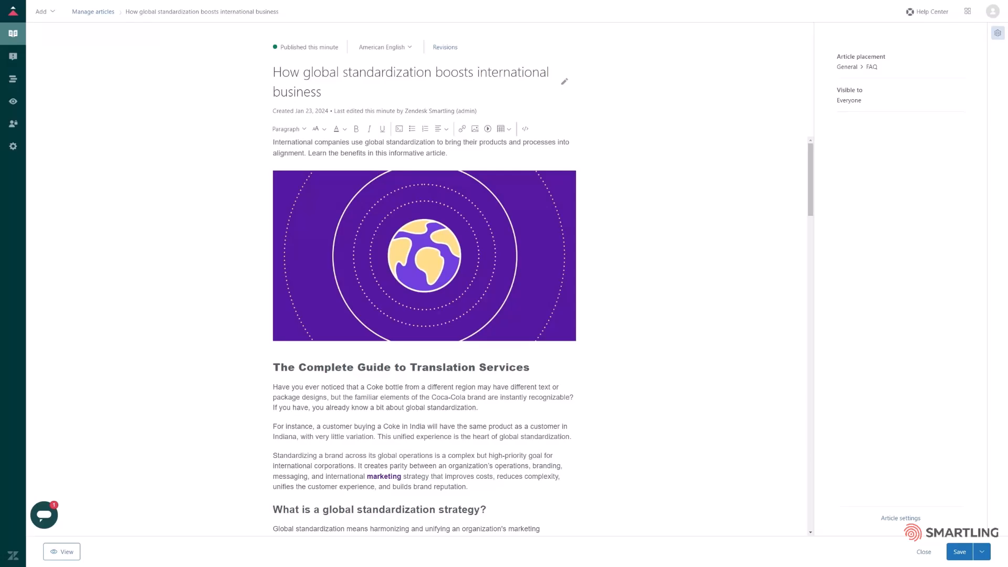
Step: Review the article's source language and the full list of available translation languages
click(410, 49)
scroll(512, 148, down, 3)
scroll(512, 148, down, 5)
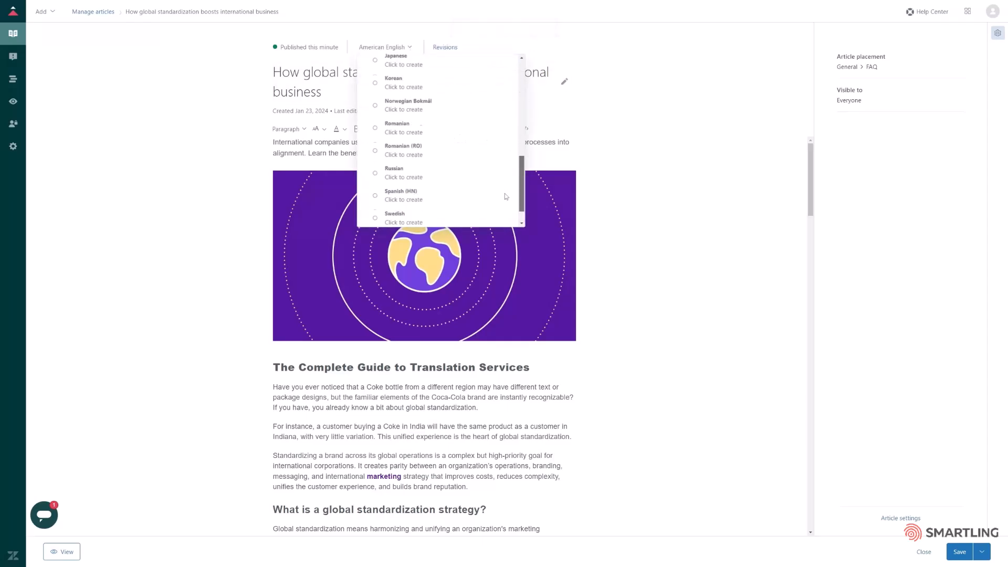
scroll(507, 208, up, 8)
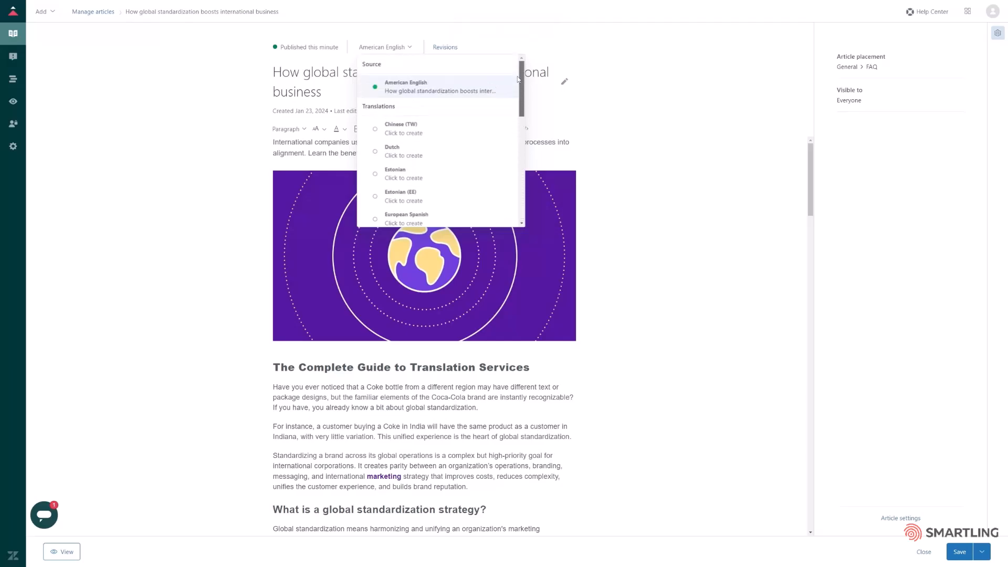
click(662, 178)
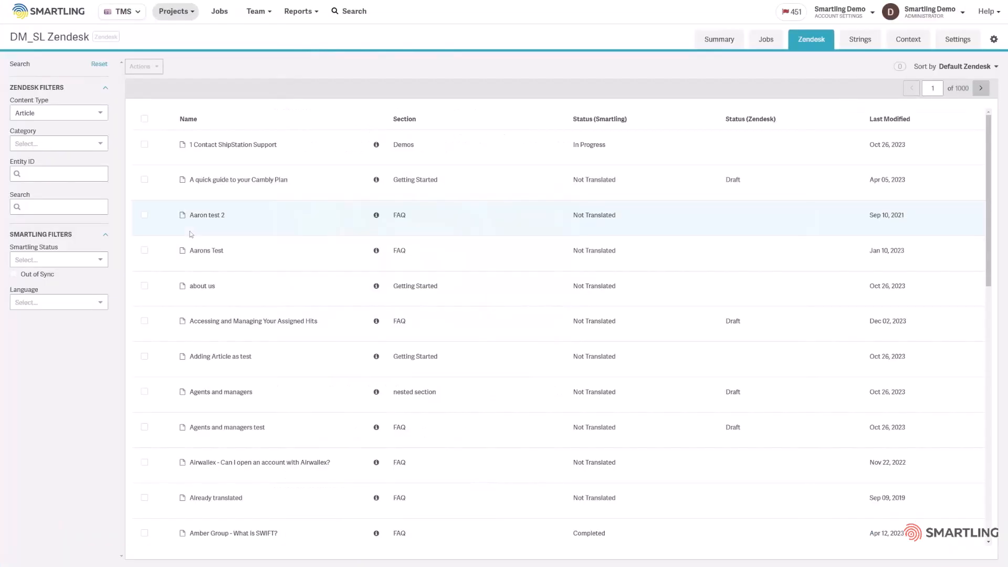
Step: In Smartling, keep the content type as Article and search the Zendesk content for "How global"
click(102, 118)
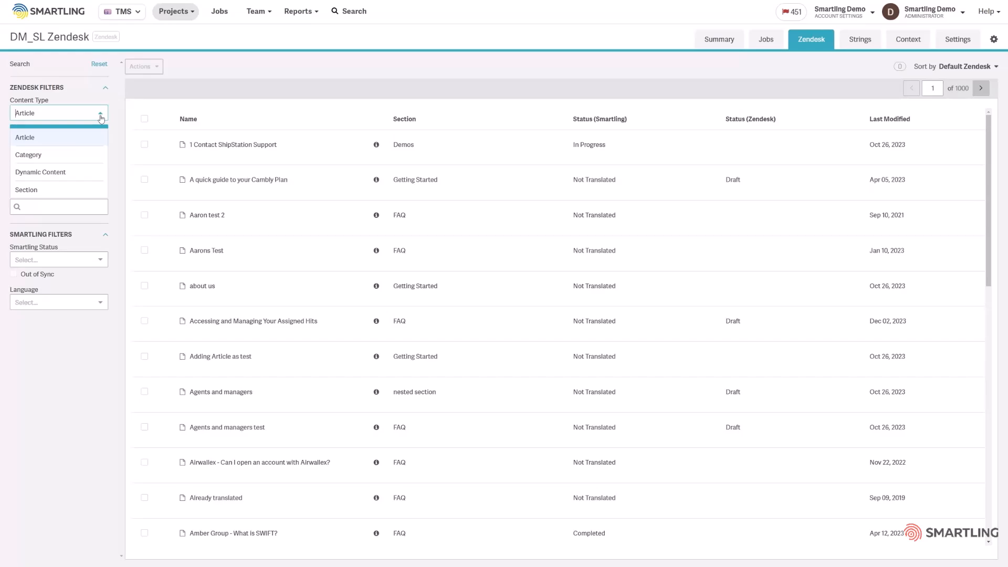
click(102, 118)
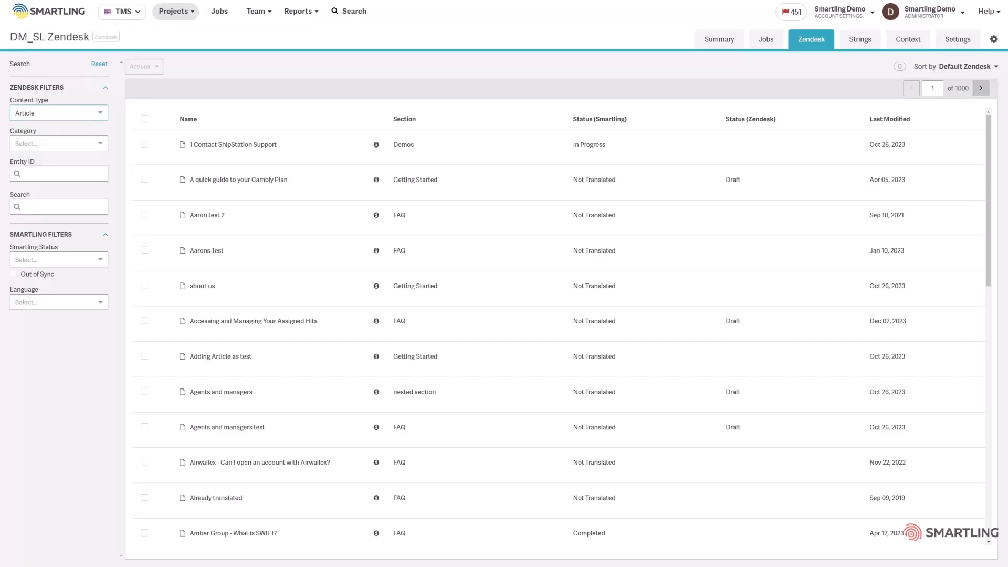
click(84, 205)
text(H)
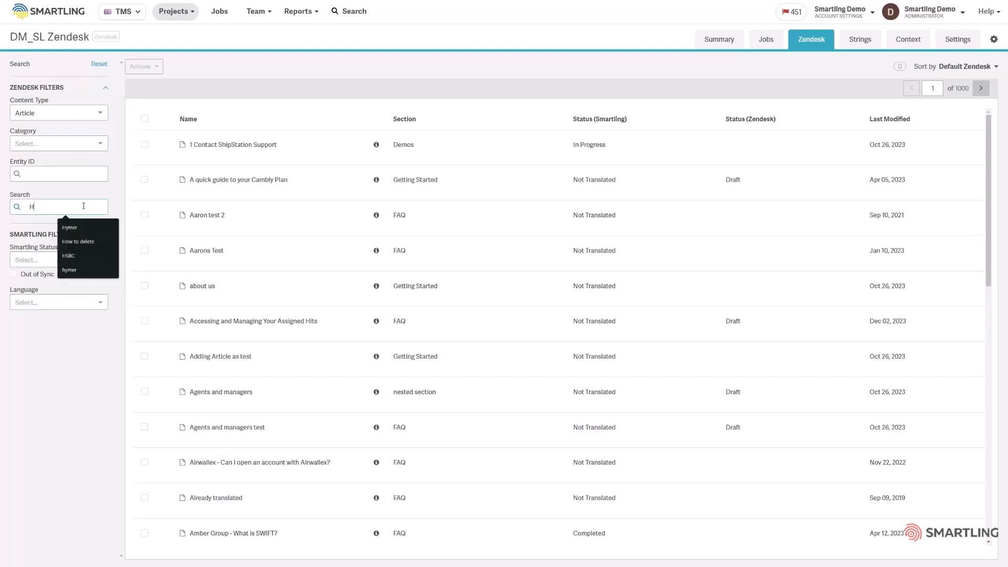
text(ow gloa)
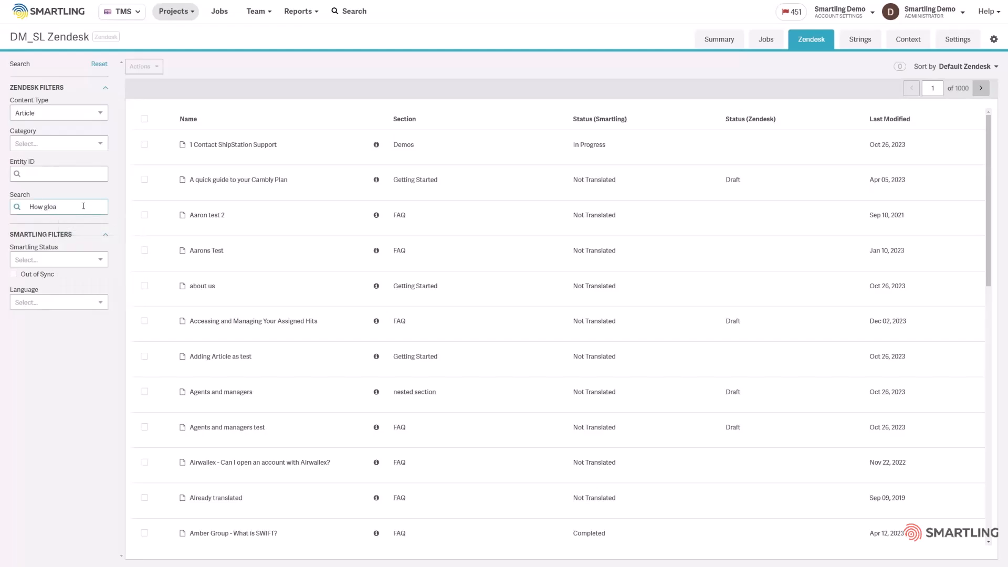
key(BackSpace)
text(bal)
key(Return)
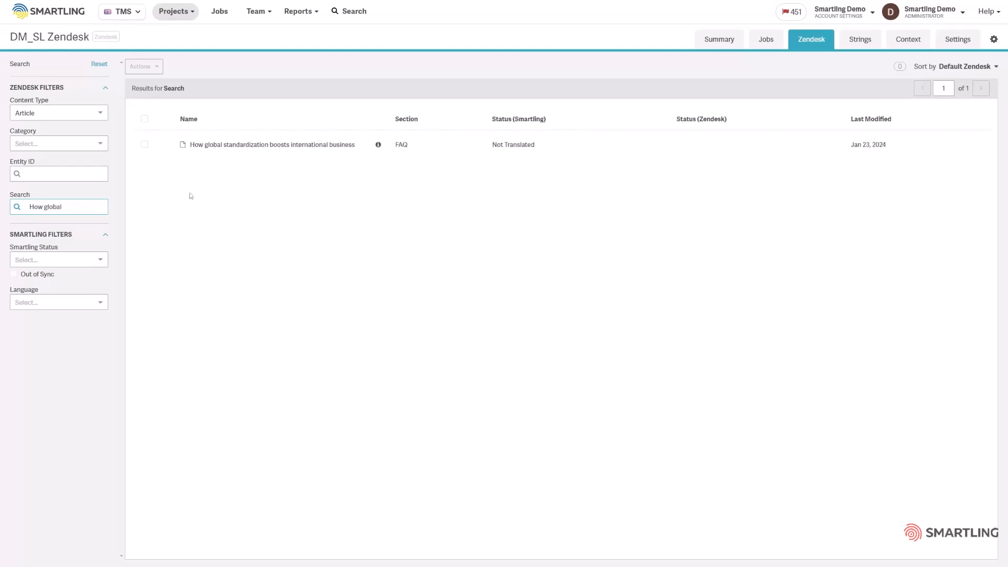
Step: Request translation of the "How global standardization boosts international business" article in a new job named "Zendesk Guides demo"
click(145, 146)
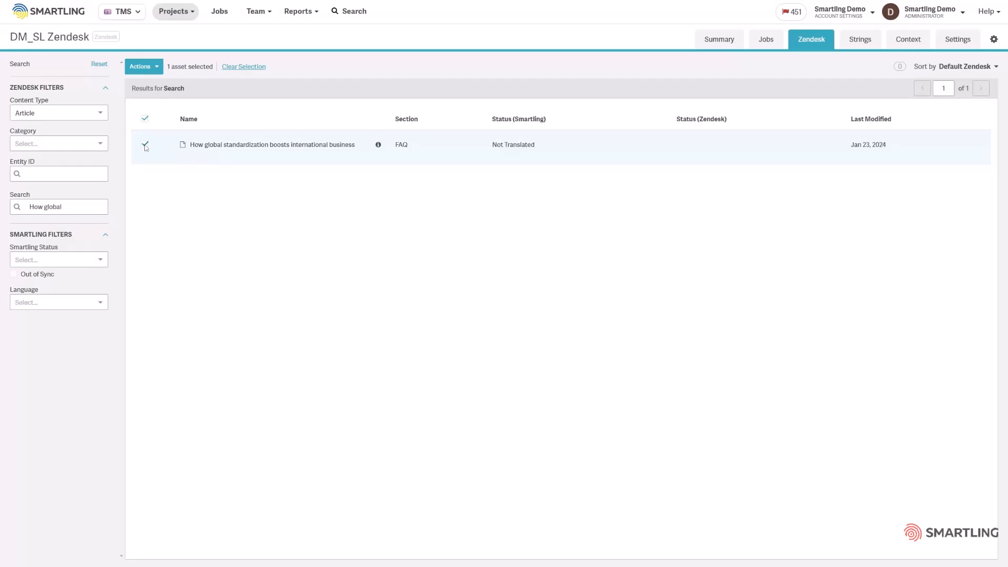
click(140, 66)
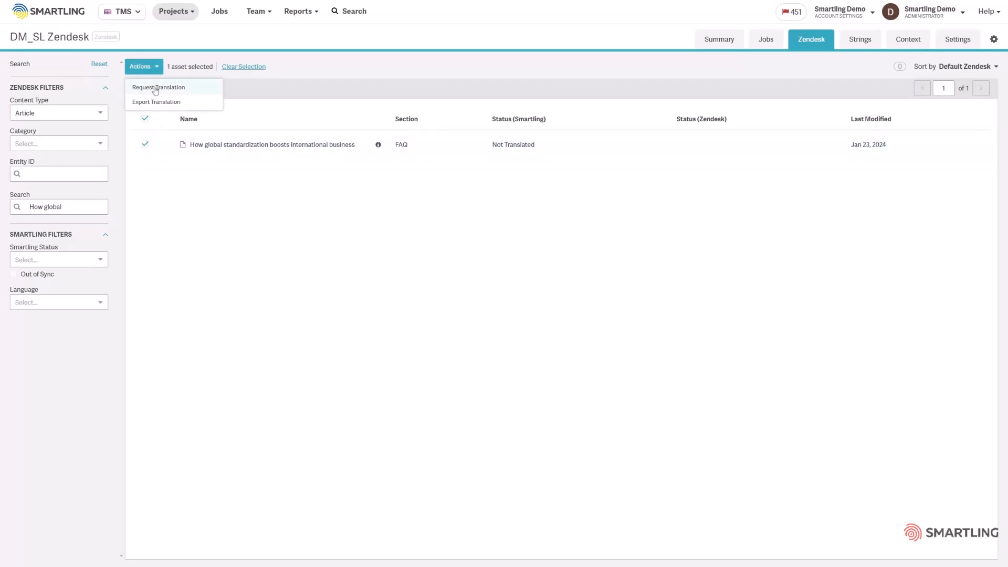
click(155, 88)
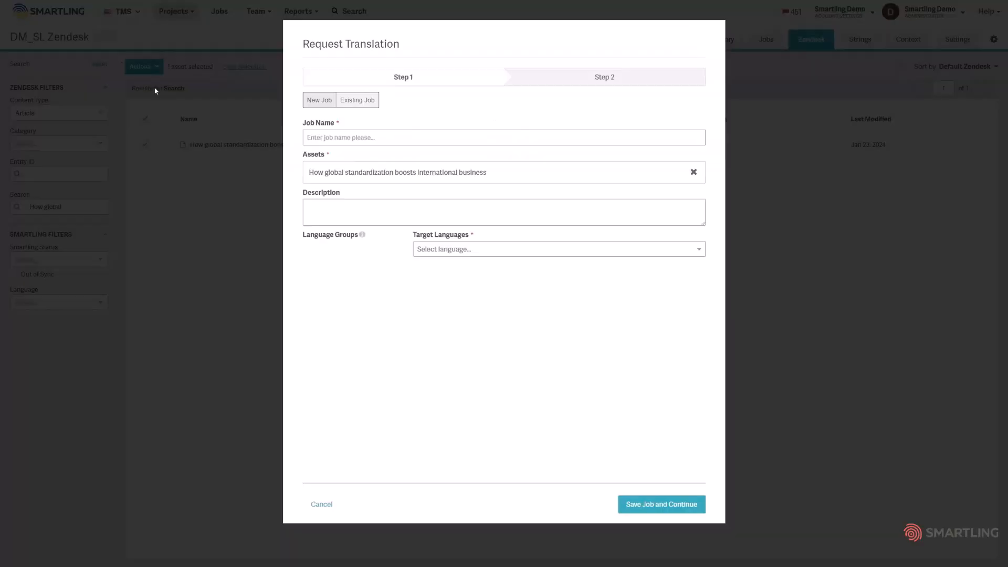
click(336, 139)
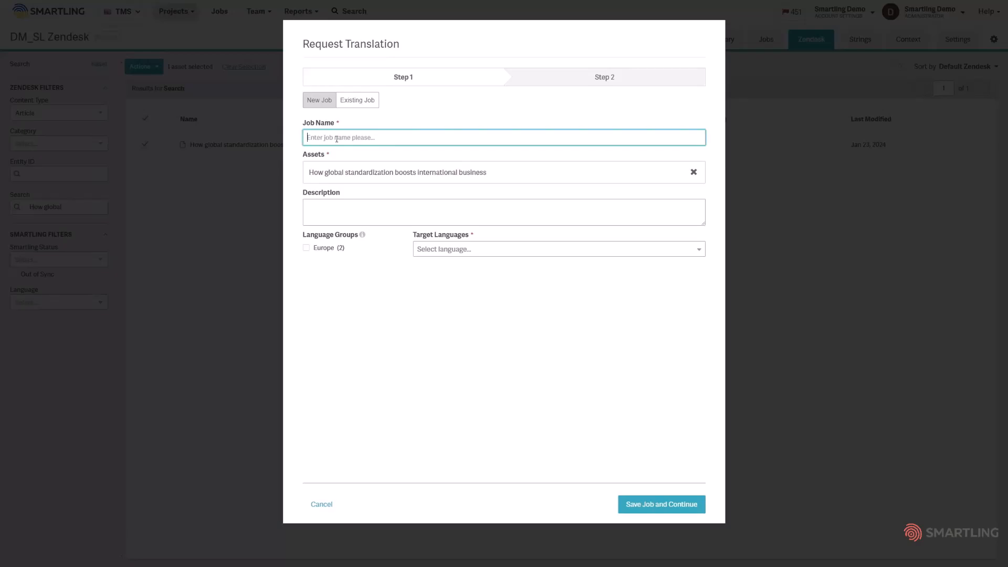
text(Zendesk Guides demo)
Step: Set the job's target languages to French (France) and German (Germany), and save it to continue
click(517, 256)
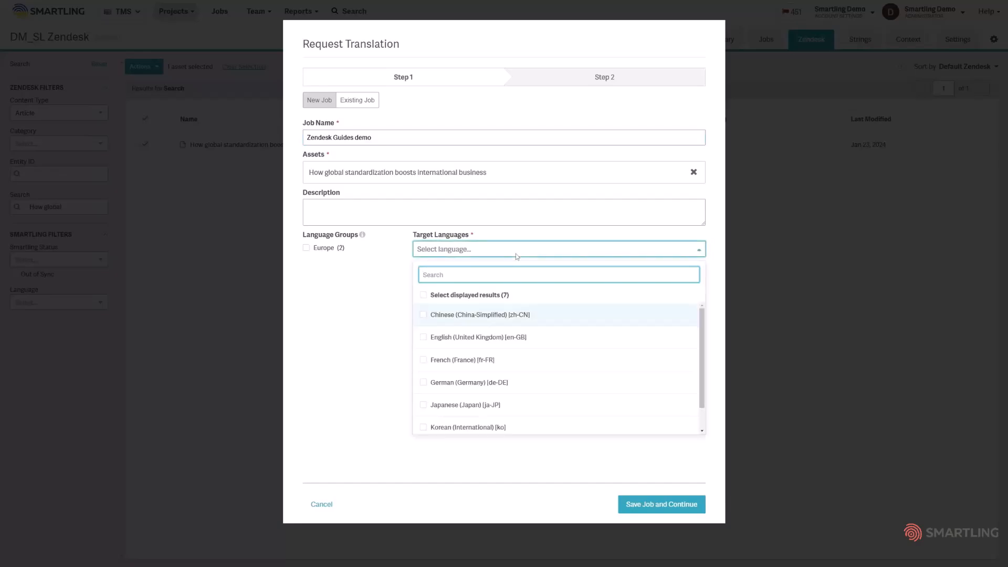
click(423, 359)
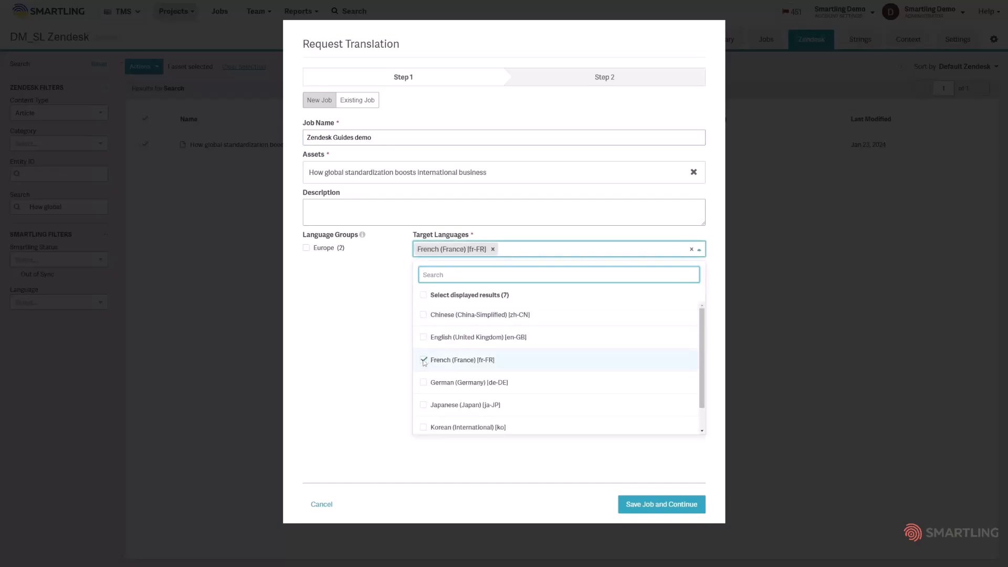
click(424, 382)
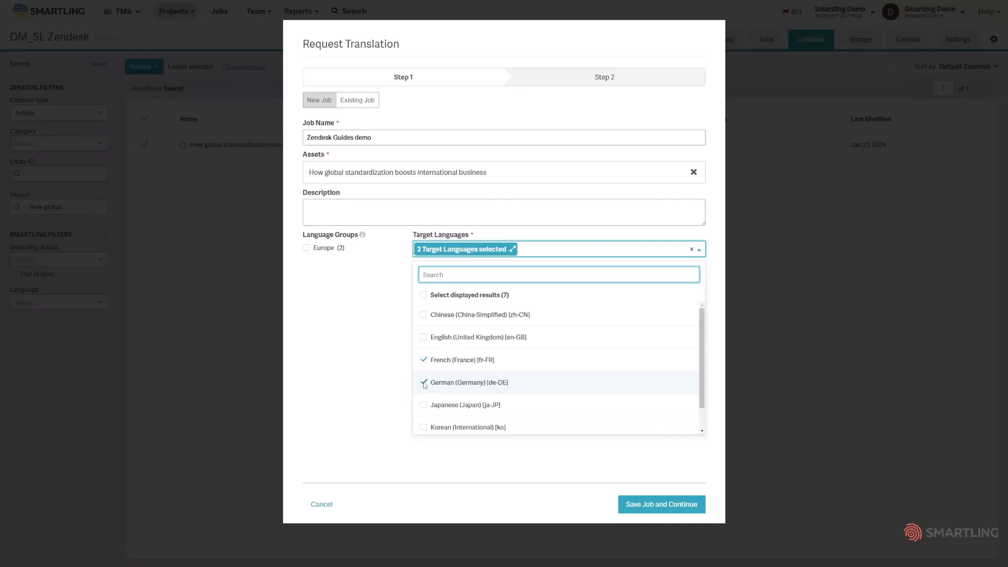
click(370, 372)
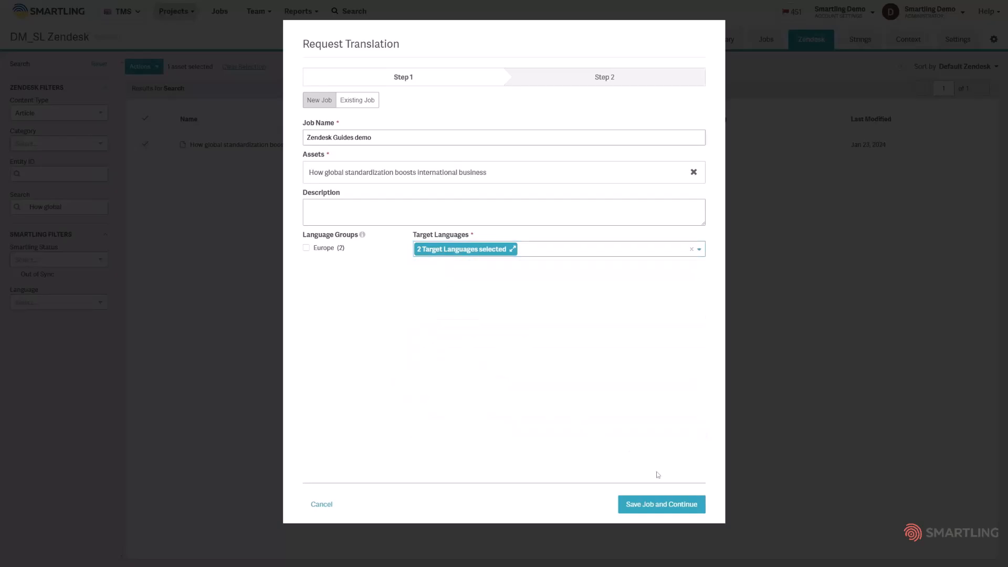
click(659, 506)
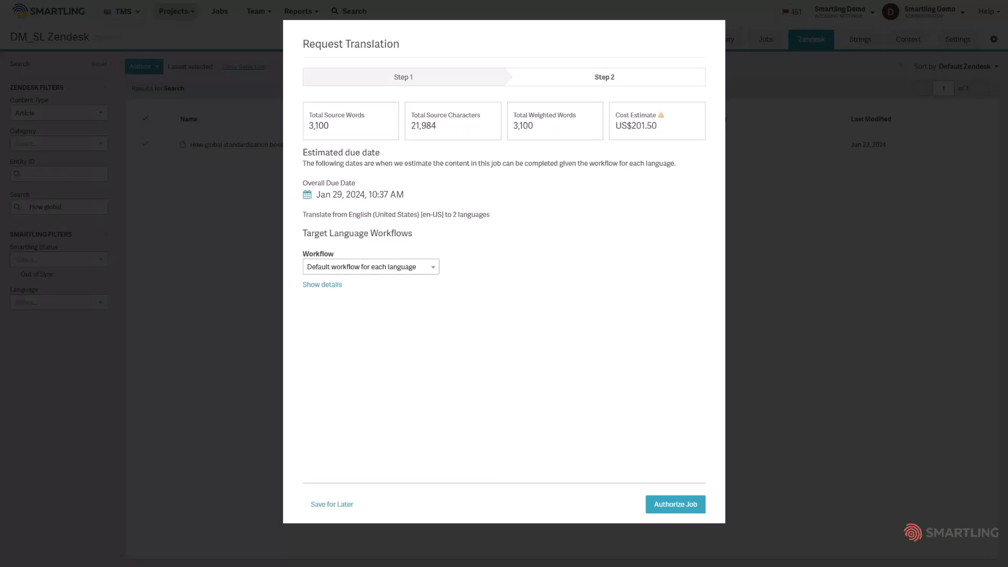
Step: Show the workflow details, try Project Default for German (Germany), and set its workflow back to MT Only
click(325, 286)
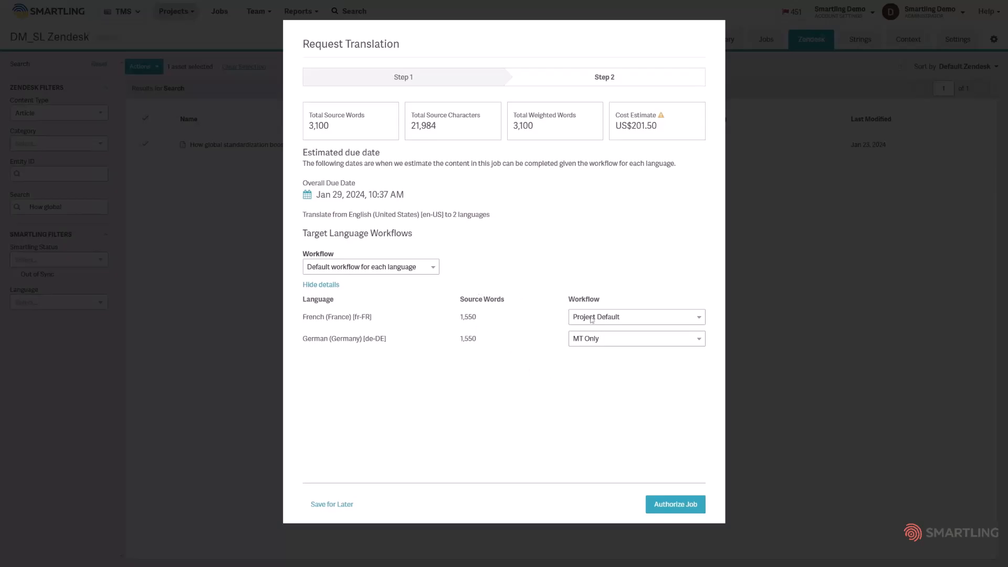
click(594, 339)
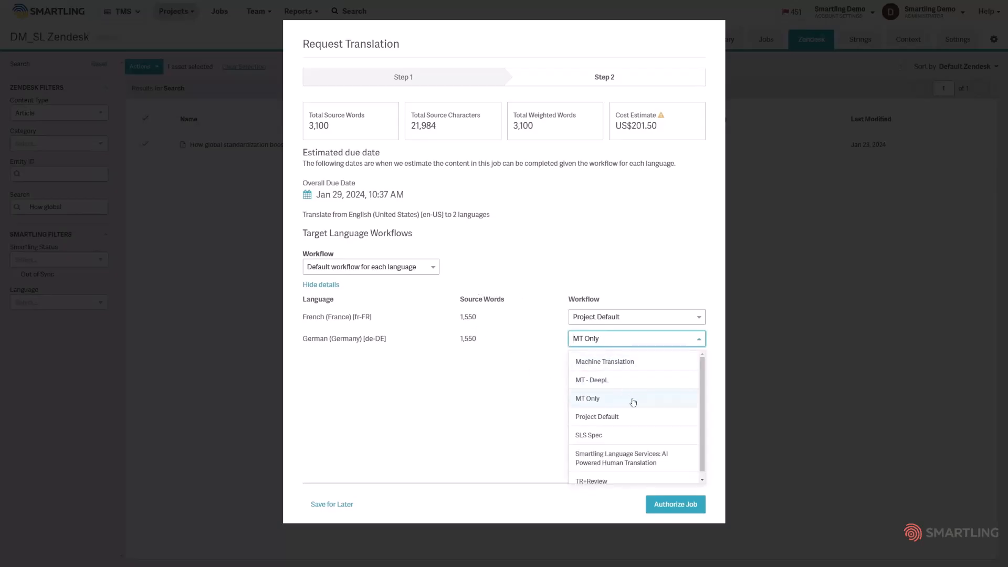
click(618, 417)
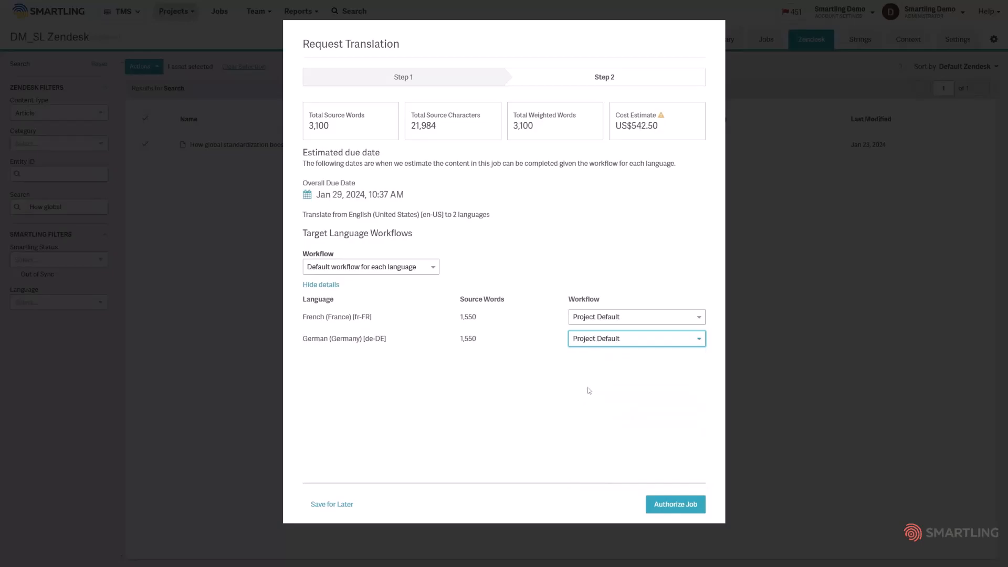
click(634, 343)
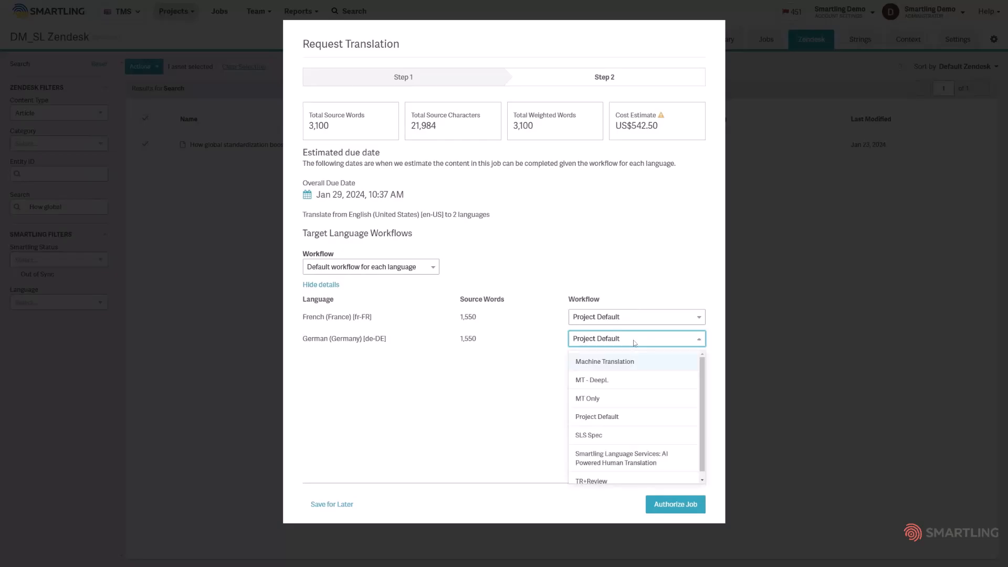
click(619, 399)
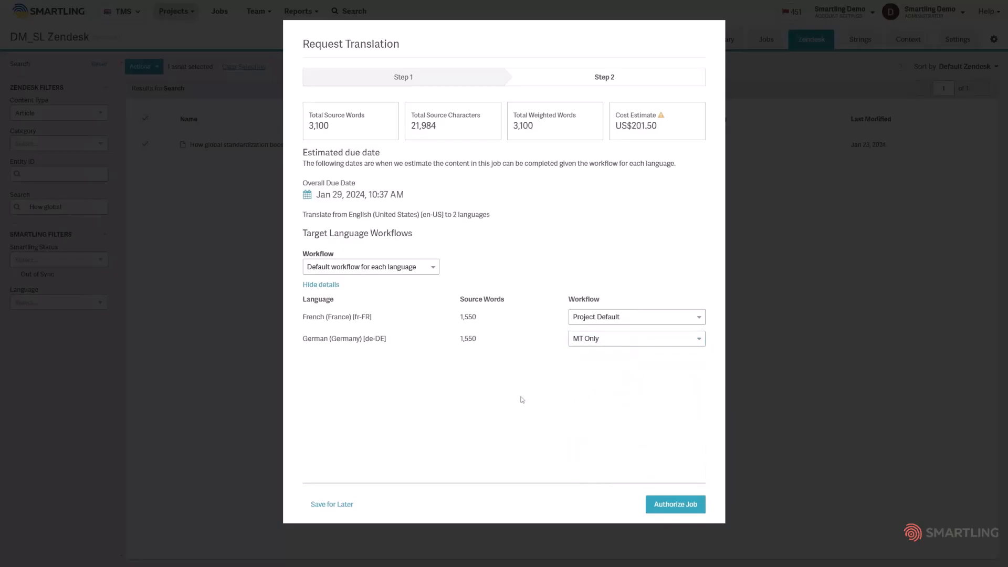
Step: Authorize the job and open its French (France) content in the CAT Tool, dismissing the style guide
click(672, 507)
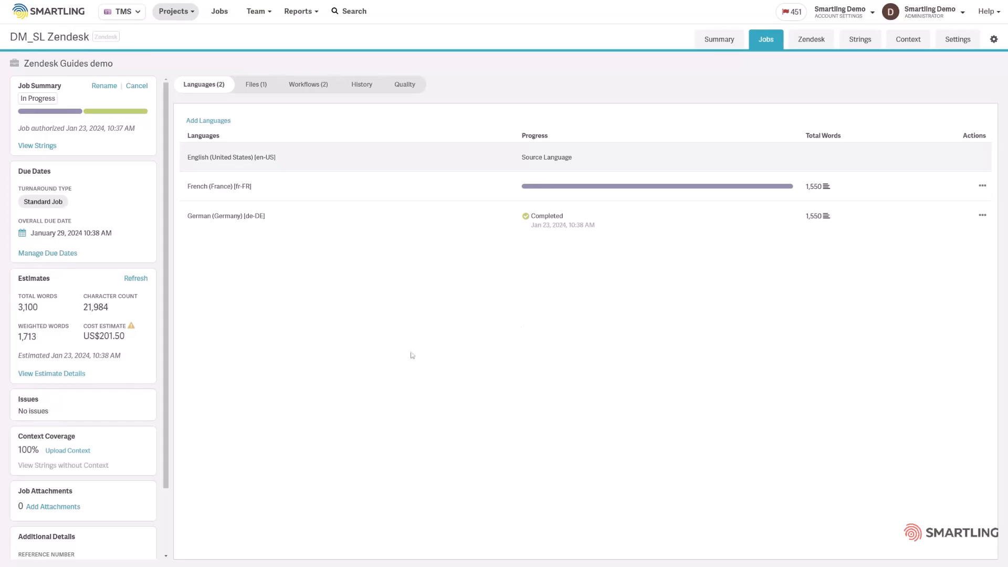
click(984, 188)
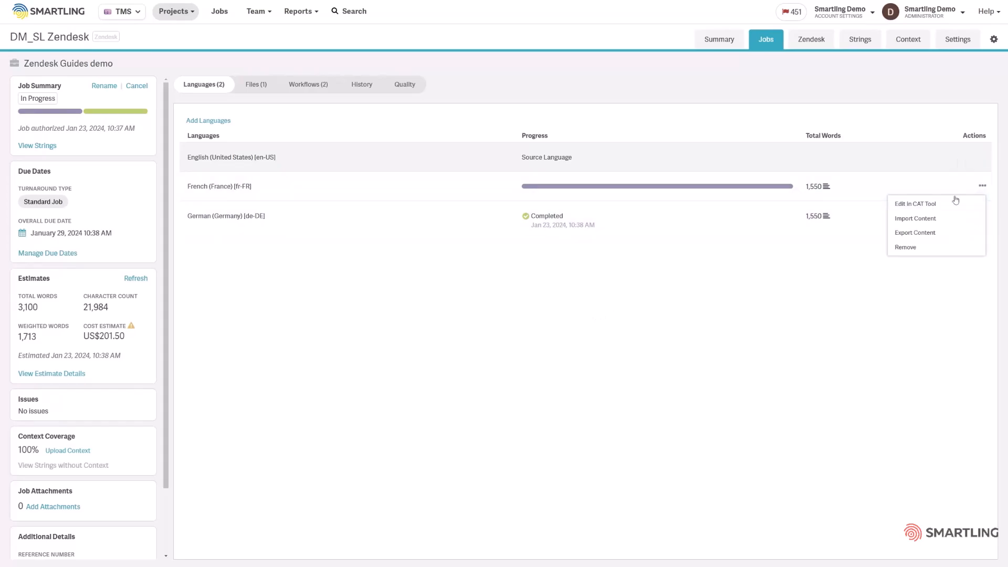
click(943, 204)
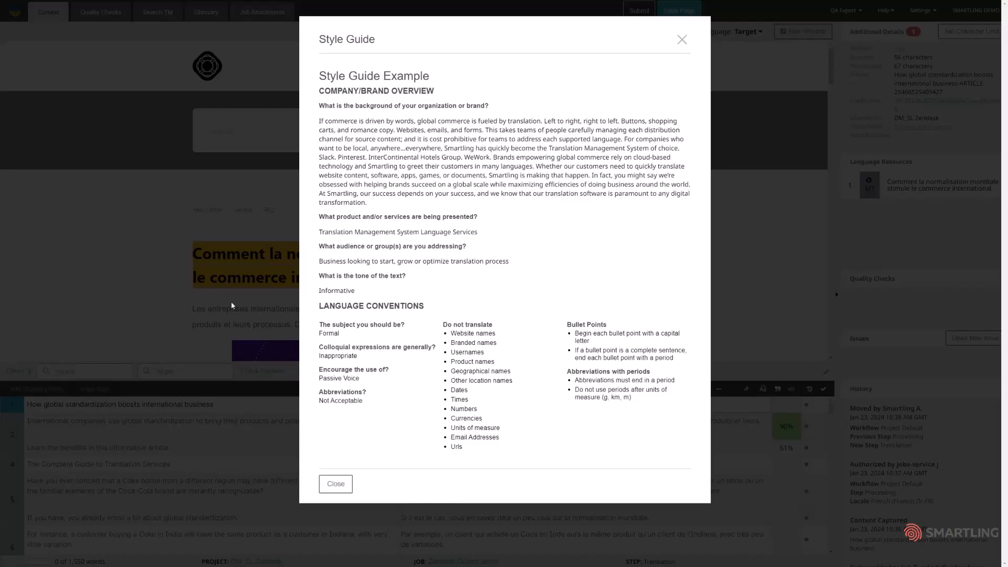
click(682, 40)
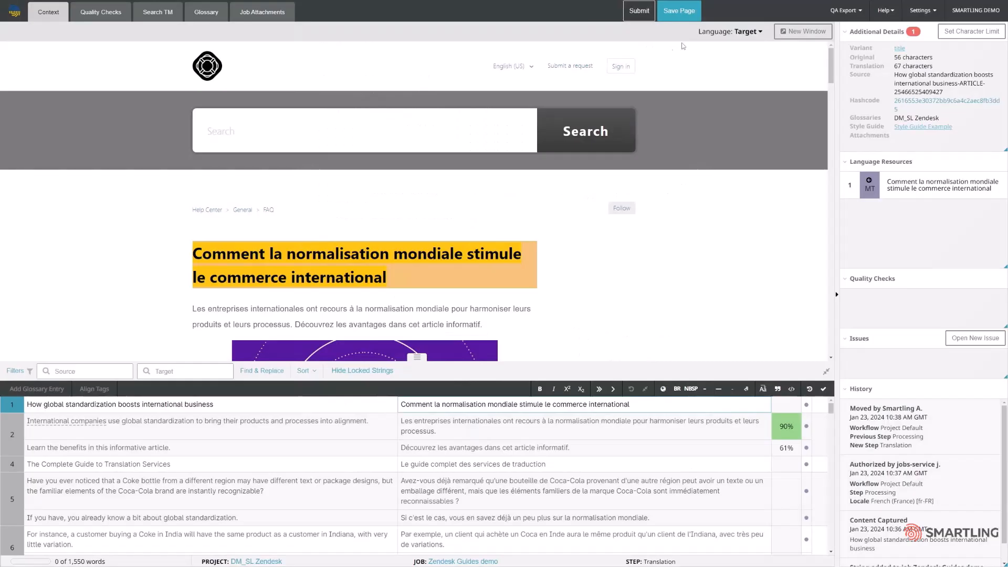
Step: Delete the extra spaces after "normalisation" in the second French segment and submit the saved translations in this job
mouse_move(81, 422)
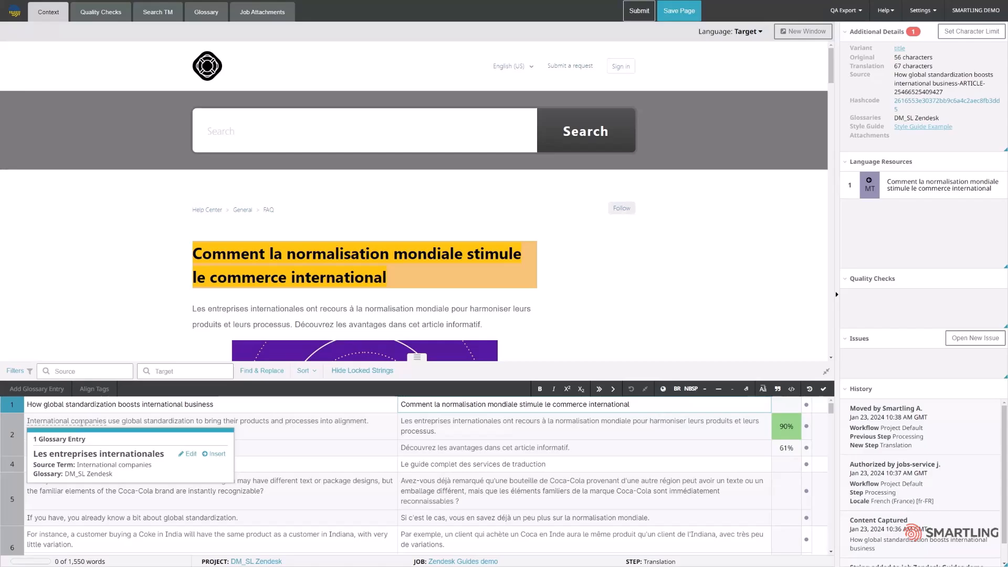
click(765, 431)
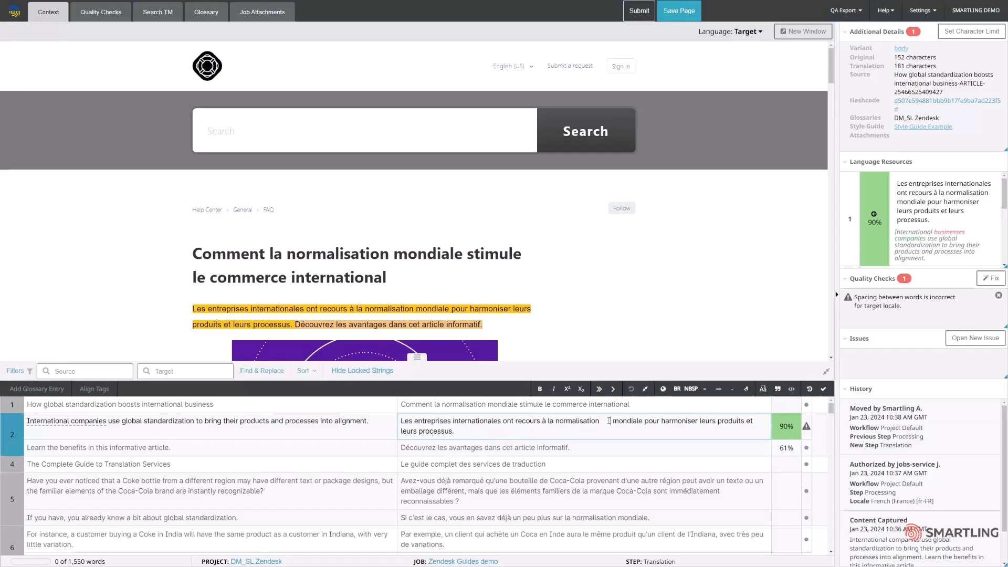
key(BackSpace)
key(BackSpace)
key(BackSpace)
key(BackSpace)
key(BackSpace)
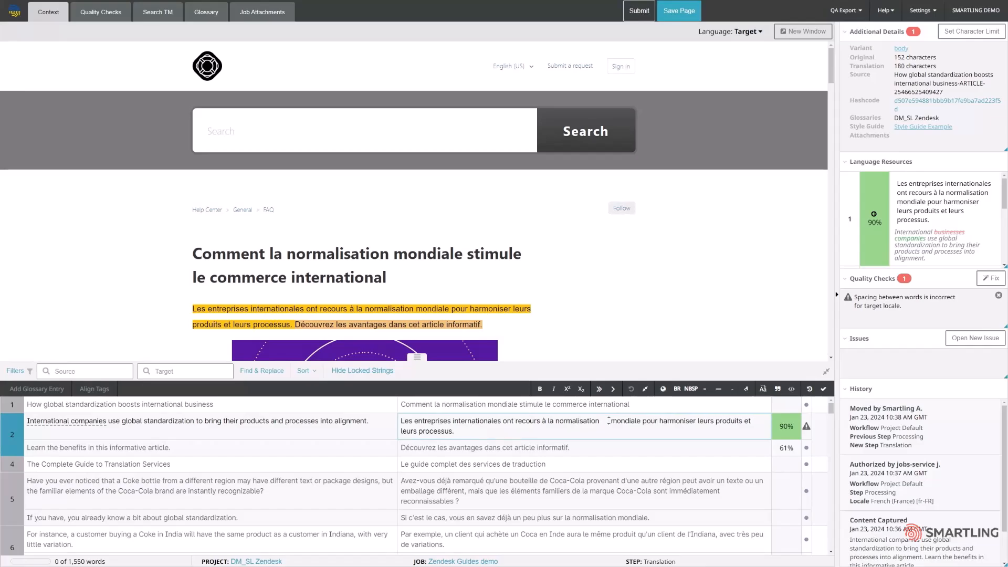
key(BackSpace)
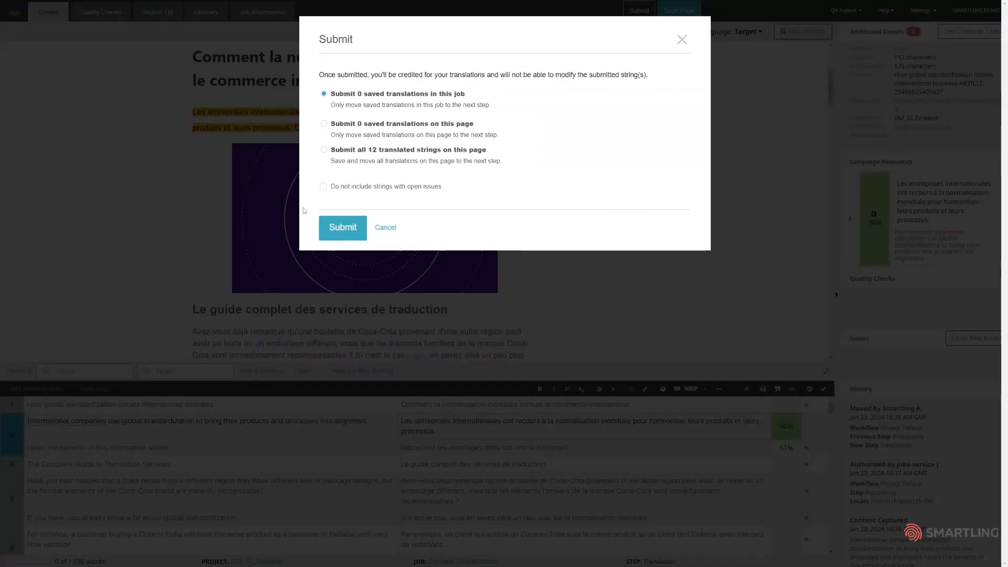
click(335, 228)
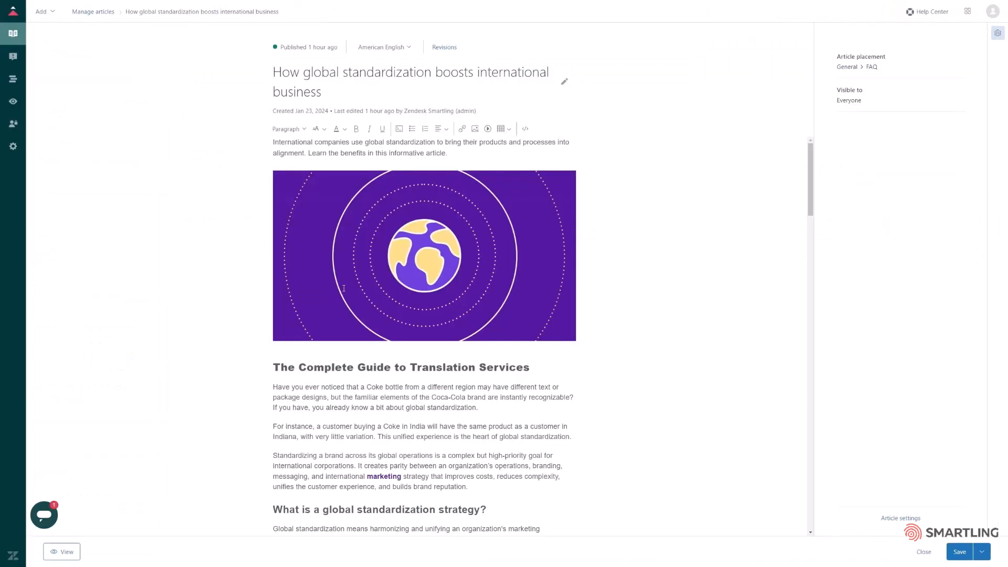
Step: Switch to the Zendesk article, open its French (FR) translation and review the translated content
click(411, 49)
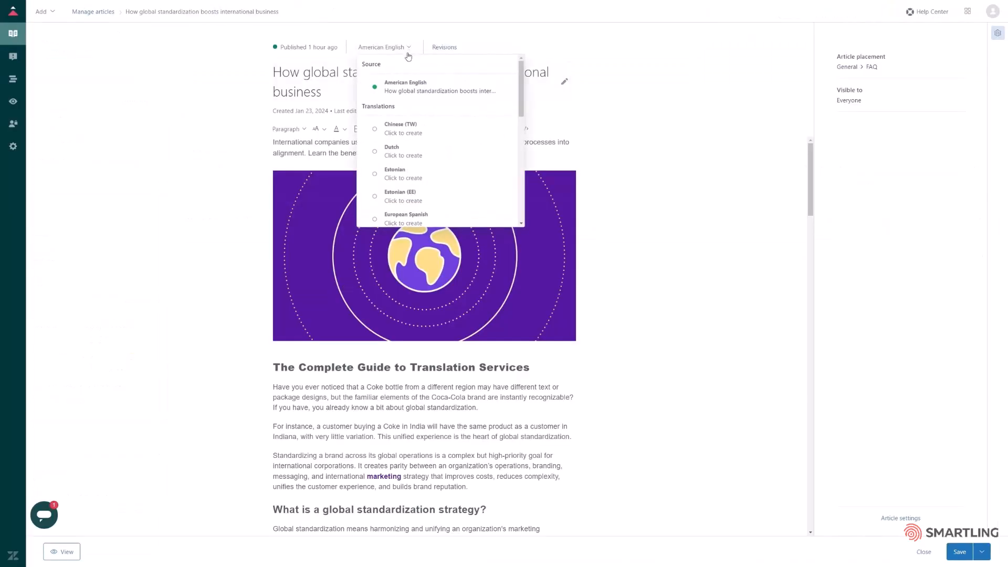
scroll(463, 153, down, 3)
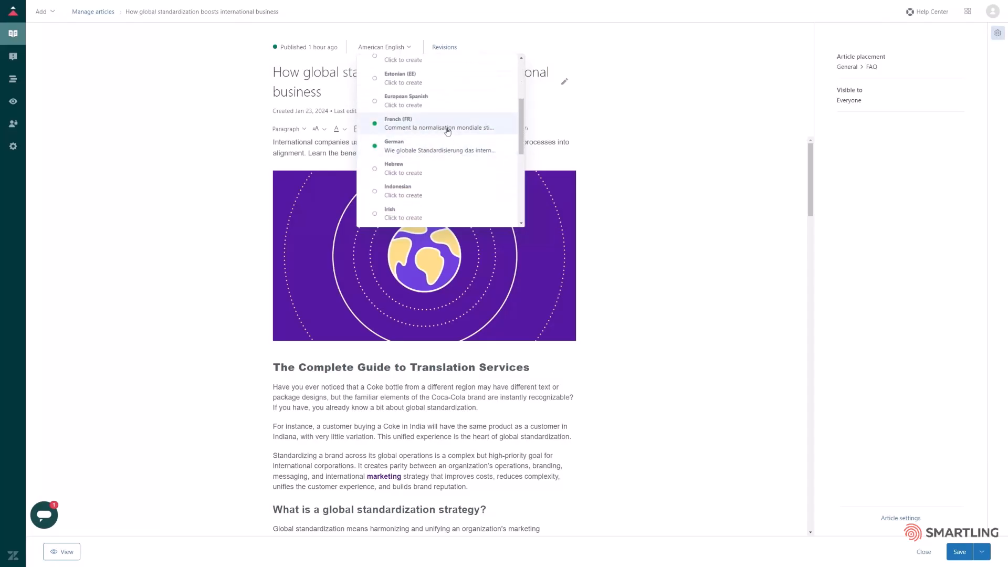
click(447, 131)
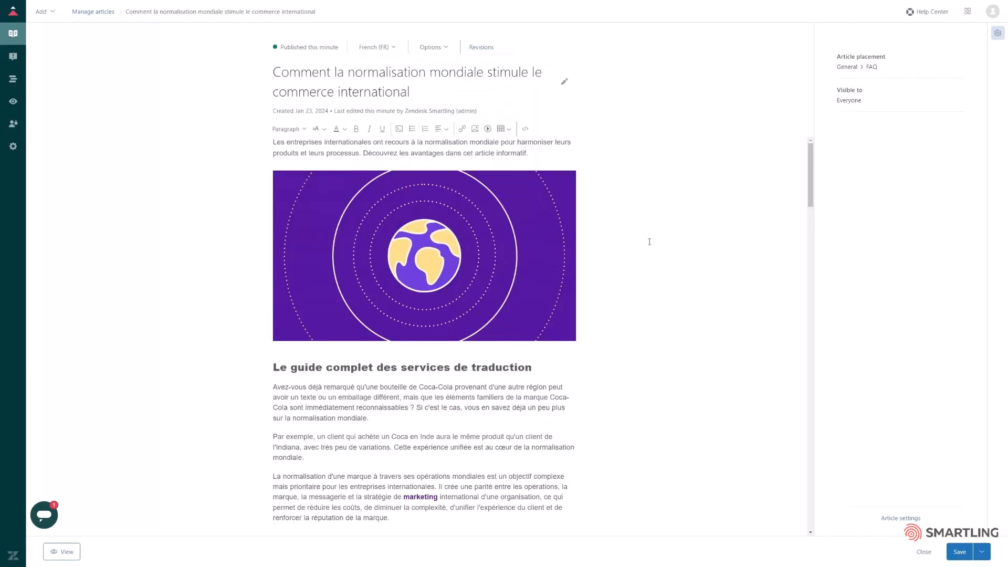
scroll(649, 242, down, 10)
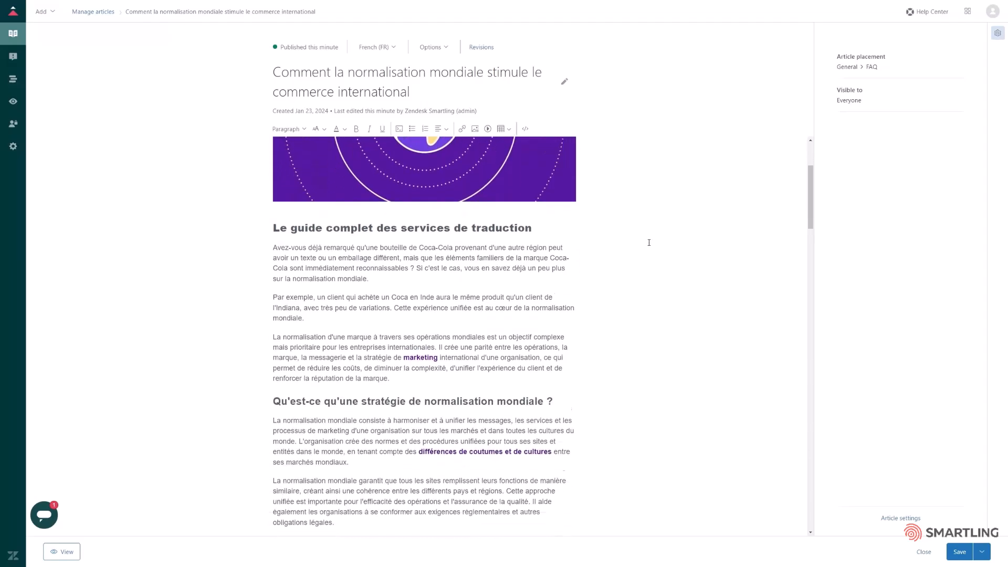
Step: Finish reviewing the French article, switch to its German translation and read through the translated content
scroll(647, 244, down, 8)
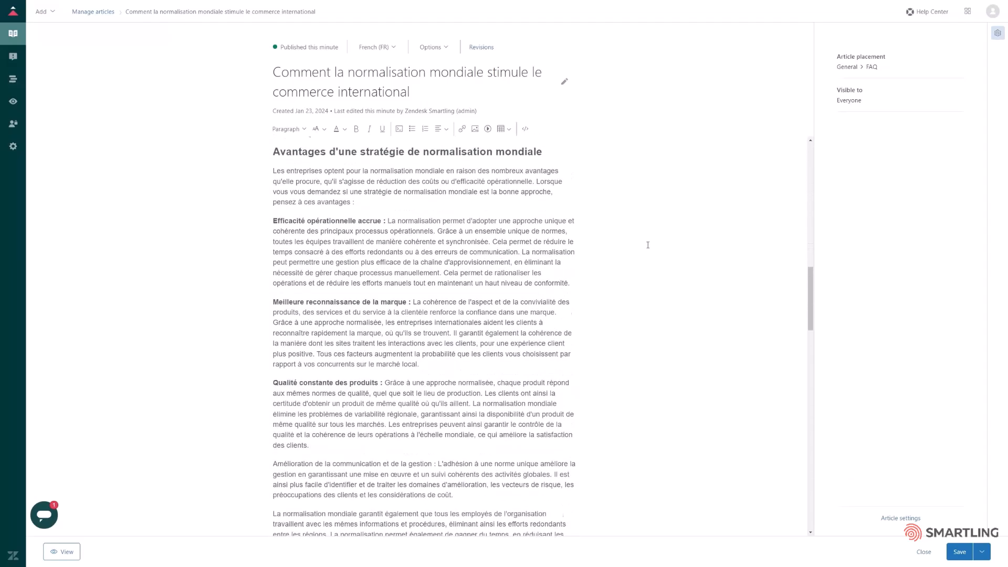
click(392, 47)
scroll(439, 160, down, 2)
scroll(439, 160, down, 2)
click(424, 189)
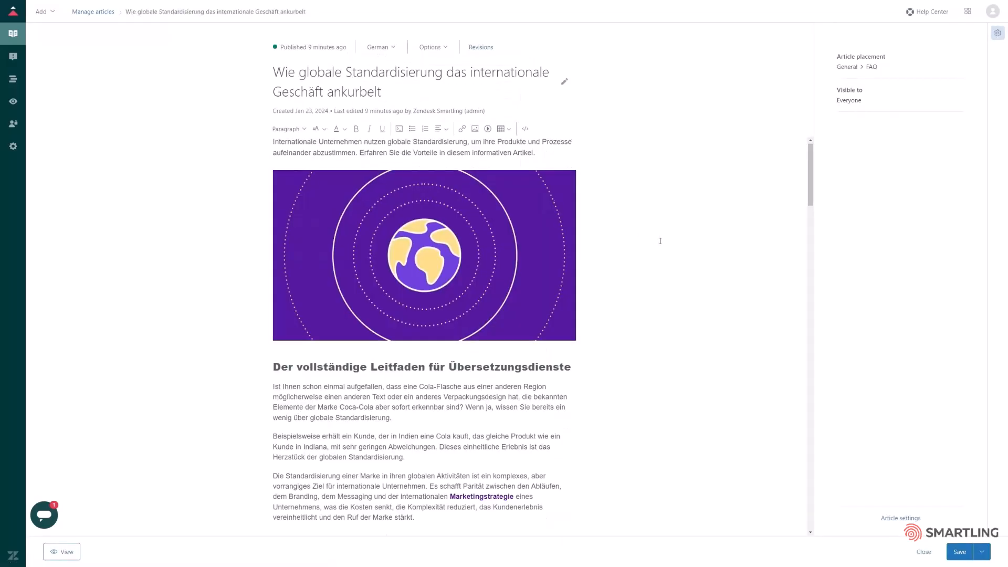
scroll(659, 240, down, 4)
scroll(659, 240, down, 6)
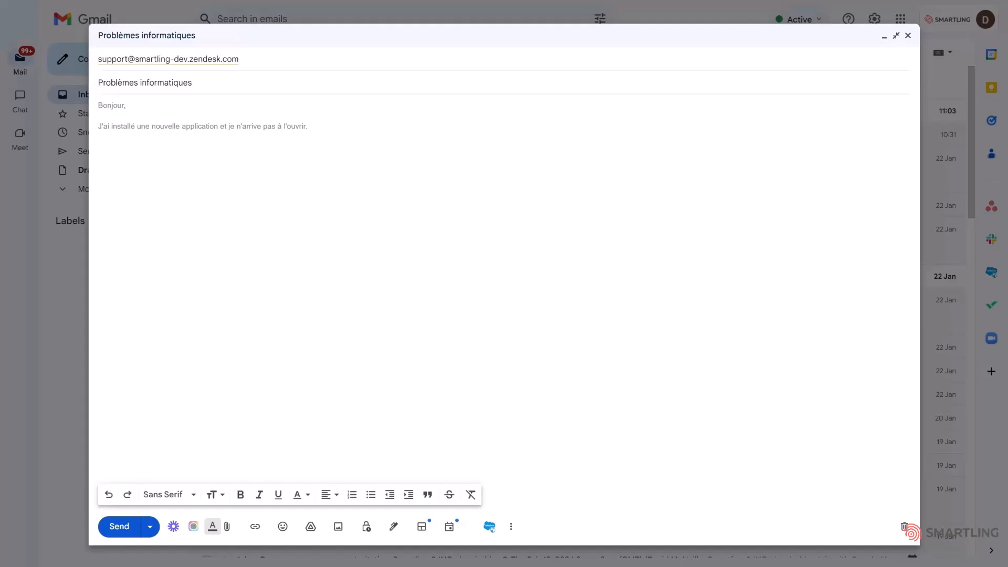
Step: Send the French support email "Problèmes informatiques" from Gmail and open its new ticket in Zendesk
click(133, 527)
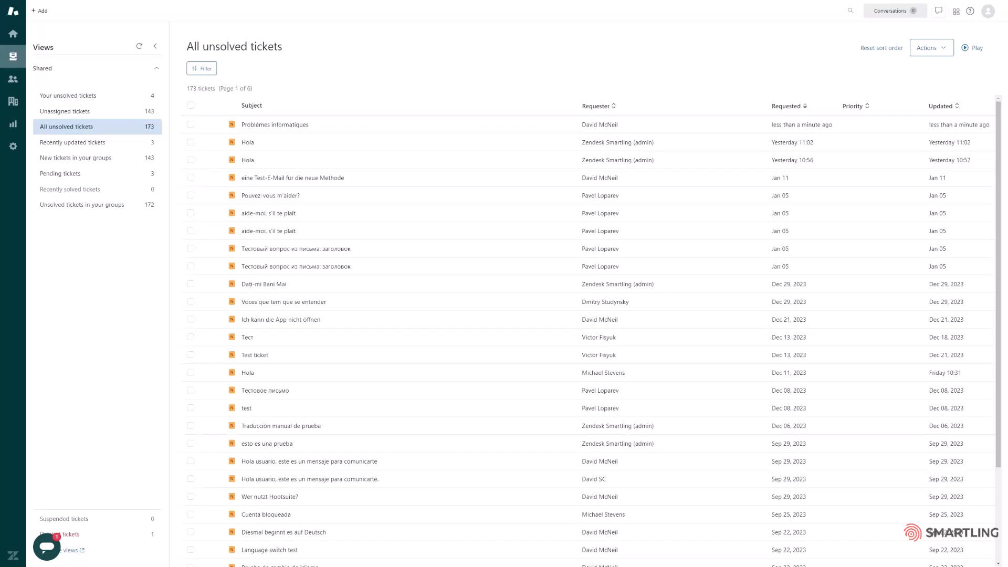
click(285, 126)
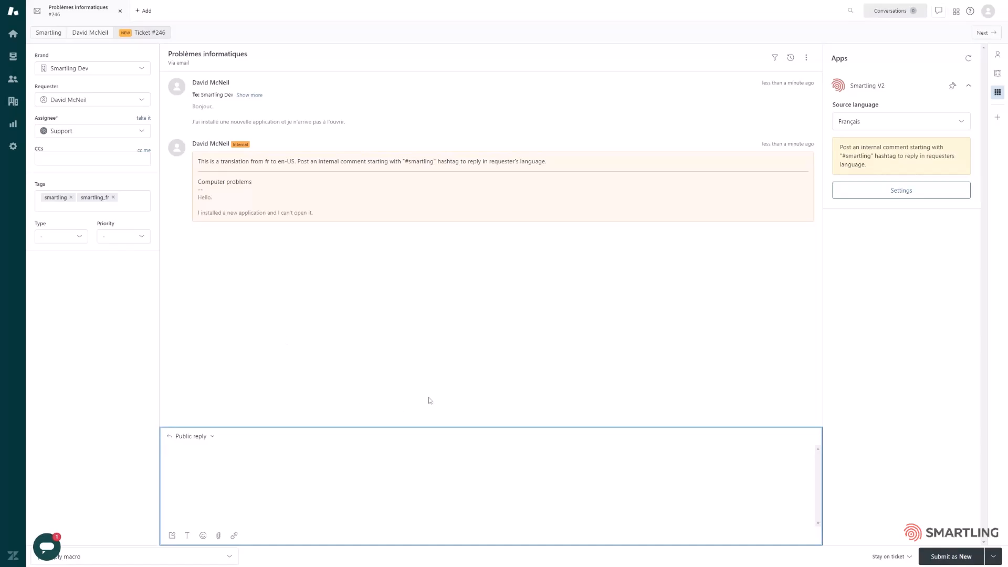
Step: Submit an internal note on the ticket reading "#smartling" followed by "Try turning the computer on and off again" on a new line
click(209, 437)
click(205, 418)
text(#smartling)
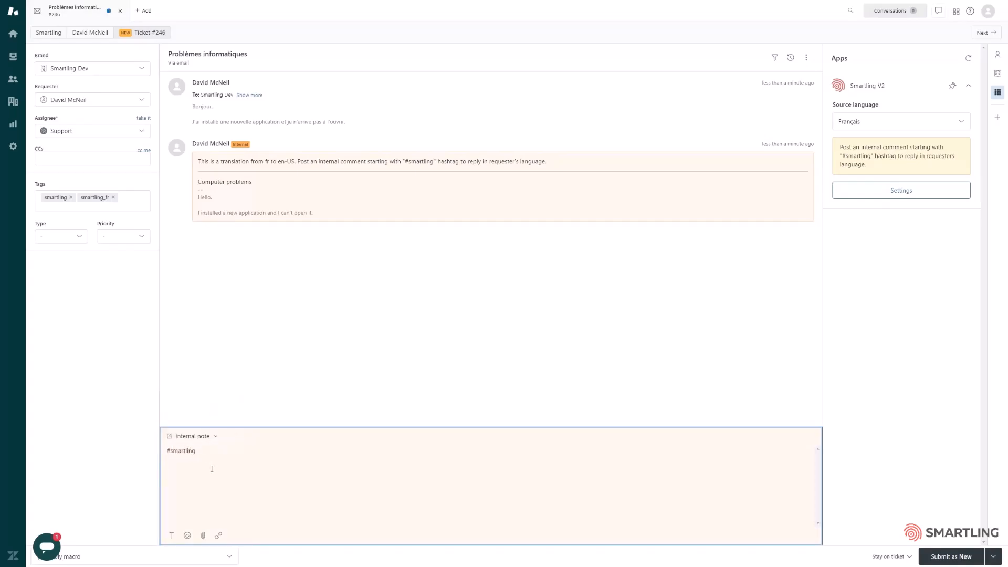
key(Return)
text(Try turning the computer on and off again)
click(960, 558)
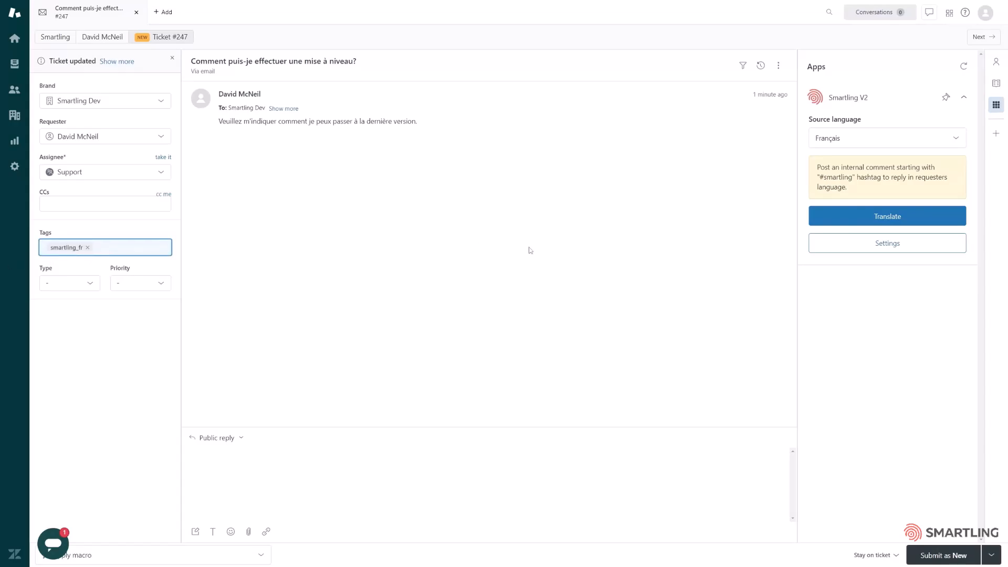
Step: Translate the upgrade request ticket with Smartling and submit the internal note "#smartling" with "I can upgrade your account now"
click(854, 225)
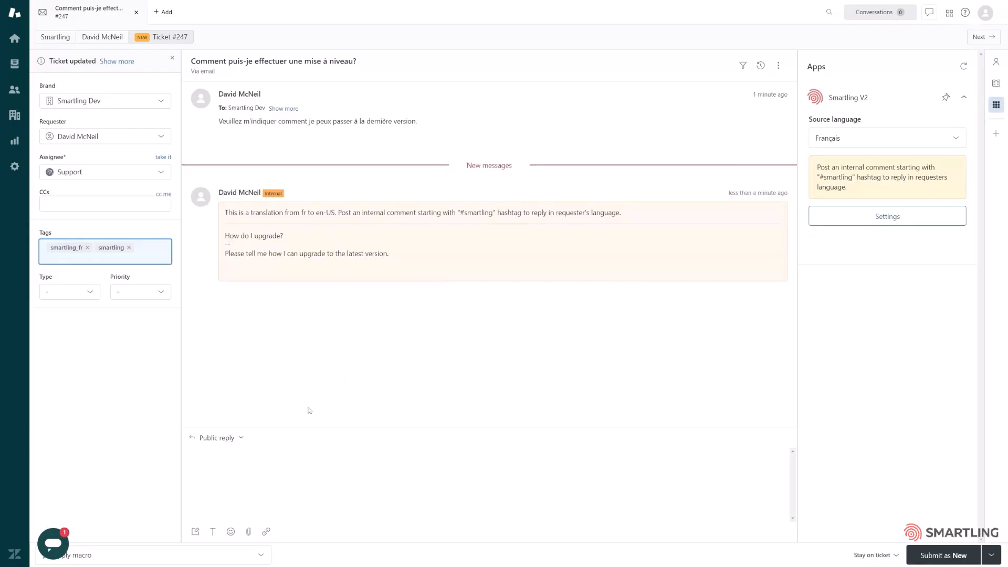
click(243, 439)
click(246, 419)
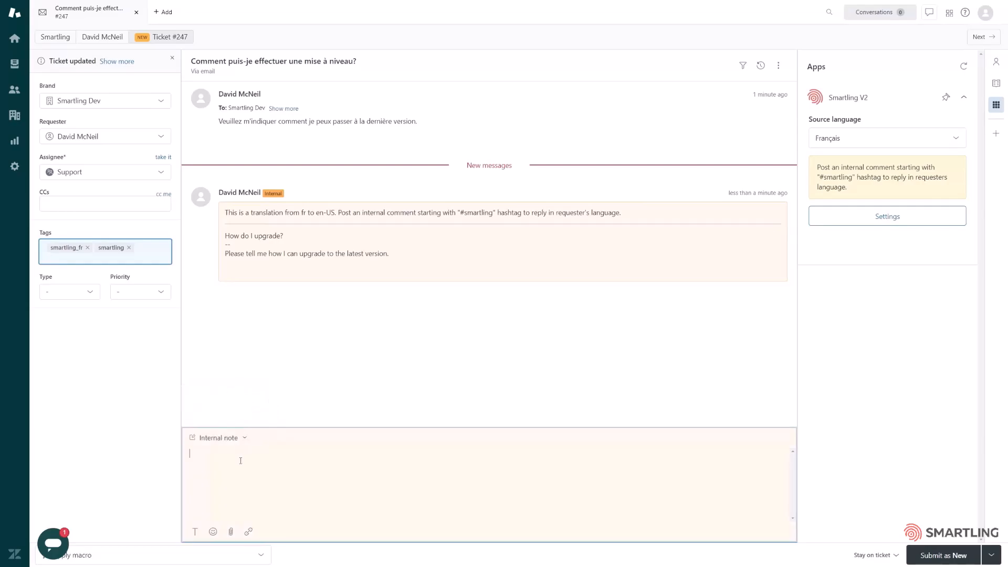
text(#smartling )
text(I can up)
text(grade yo)
text(ur account now)
click(943, 555)
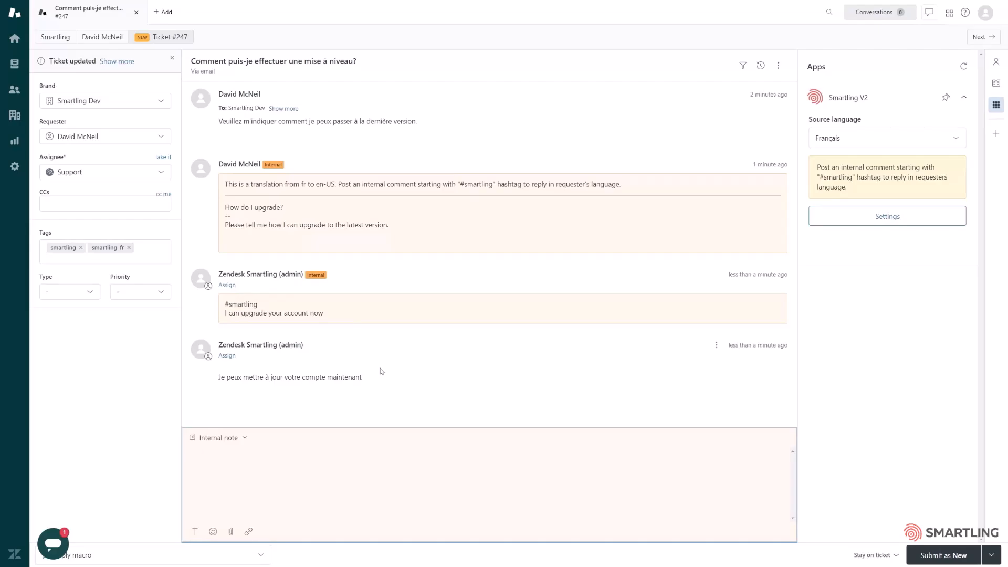
Step: Open the Smartling V2 app's settings and expand the first agent to show the write and read locales
click(851, 219)
click(862, 194)
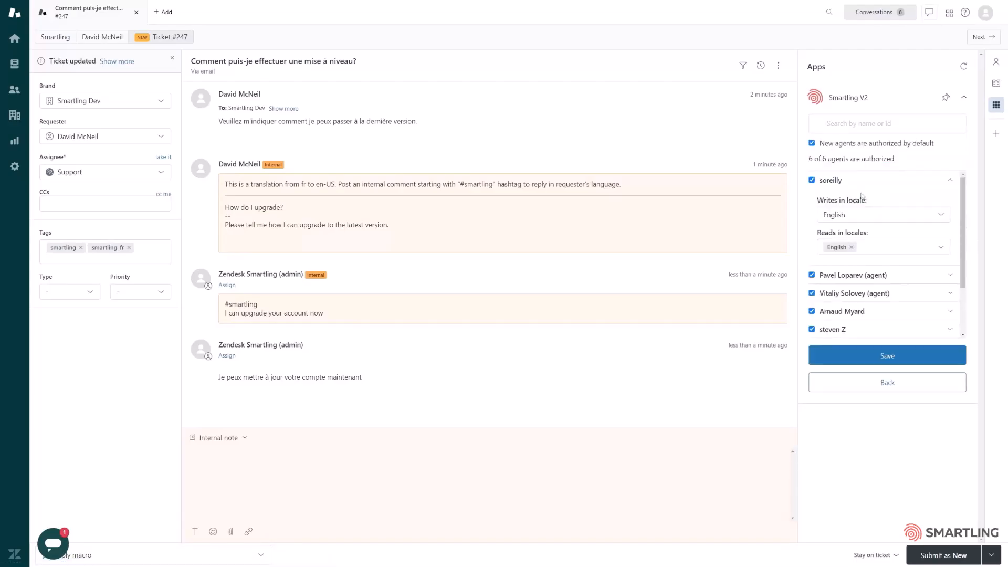